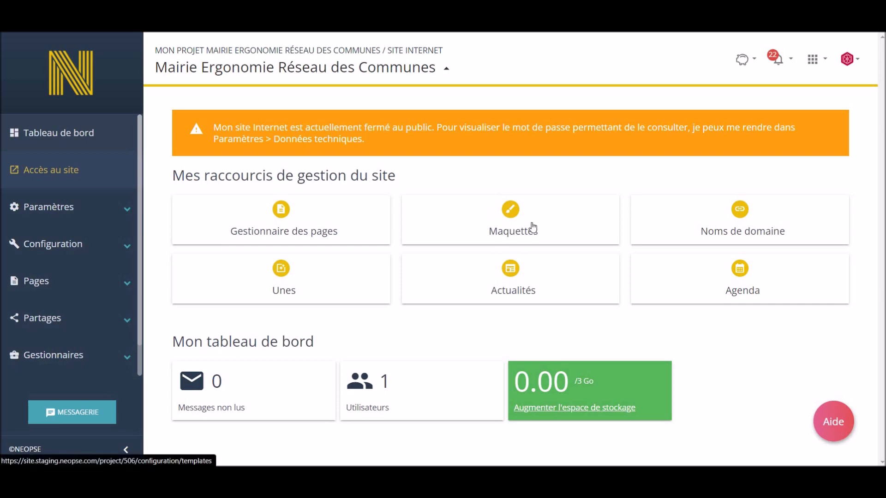
Open the site's templates (Maquettes) page and start customizing the currently active template.
left_click(125, 245)
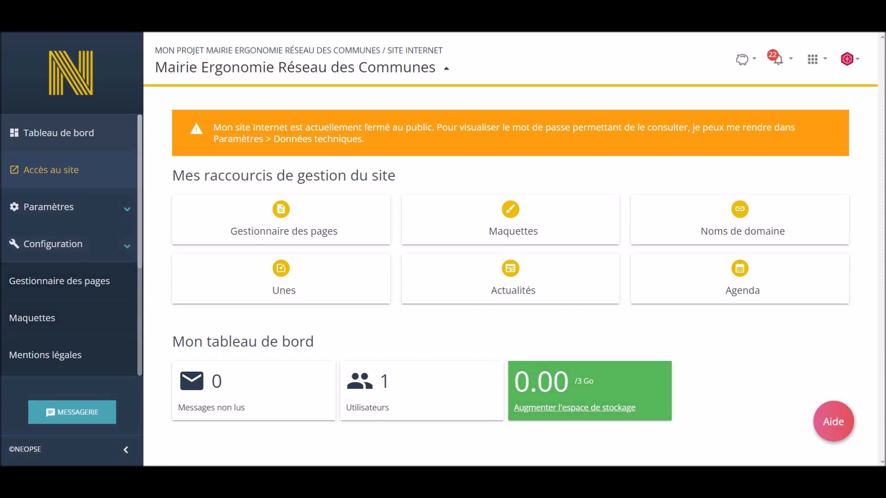
left_click(487, 232)
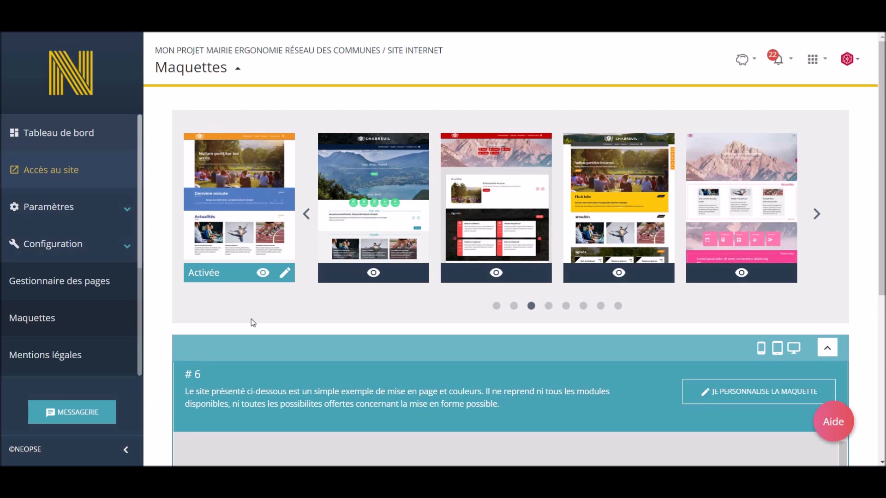
left_click(816, 214)
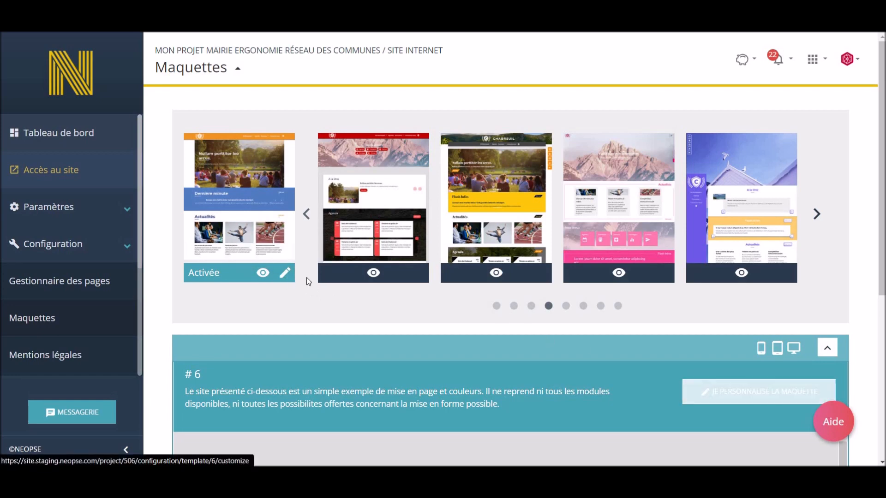
left_click(286, 274)
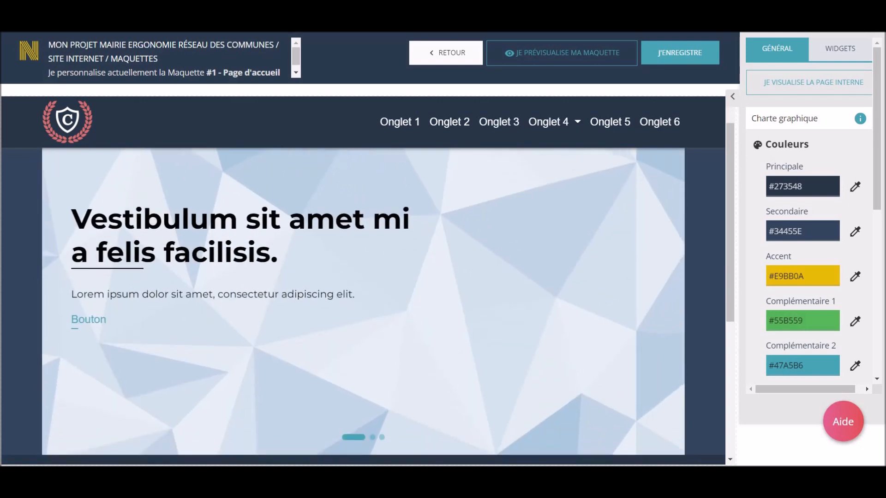
Examine the template preview and the widget settings before returning to the general settings.
scroll(363, 295, "down", 4)
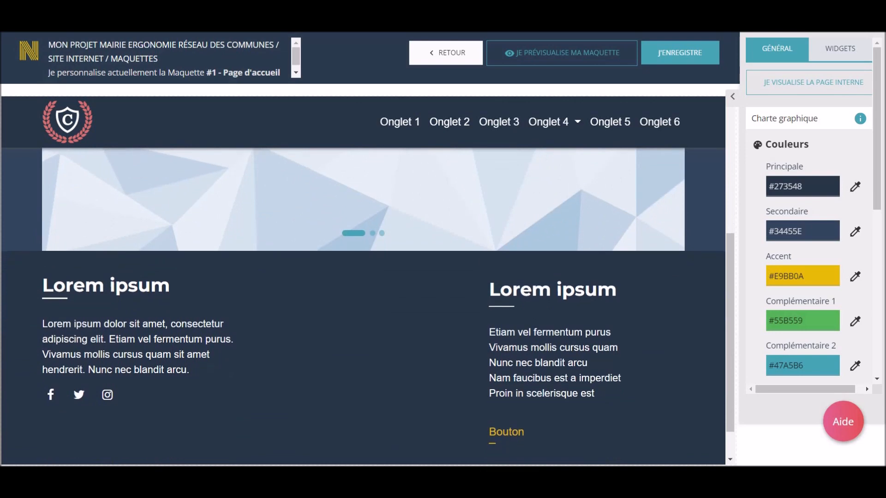
scroll(363, 295, "up", 4)
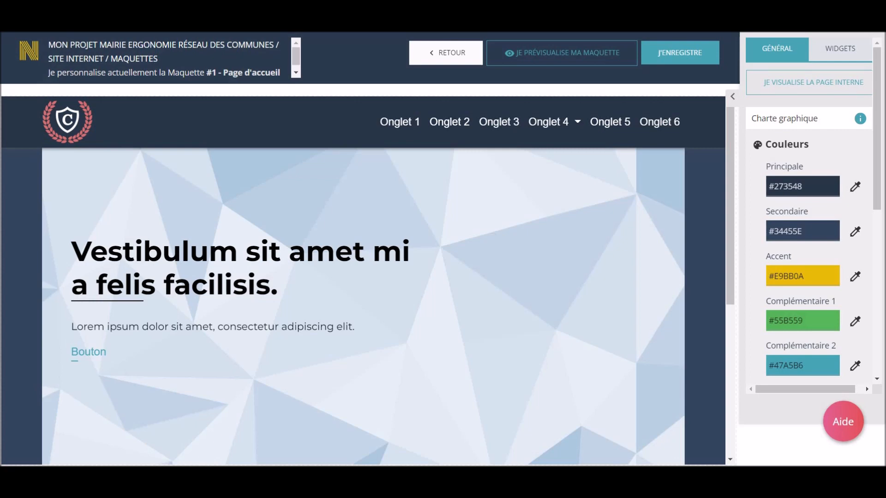
left_click(818, 55)
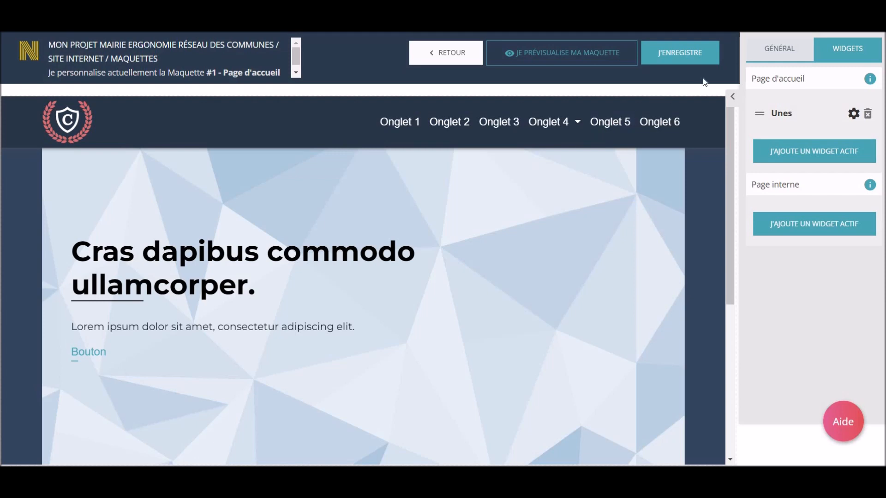
left_click(765, 55)
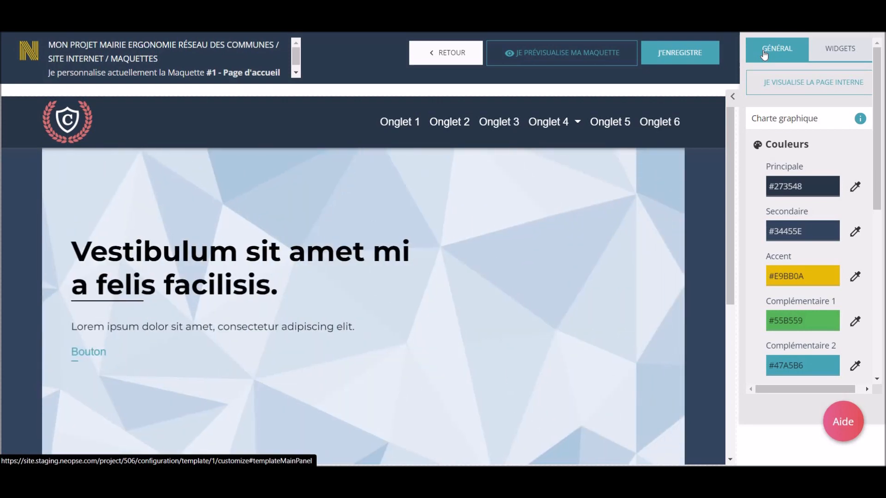
Browse the graphic charter settings, including the list of available typography fonts, without changing the font.
scroll(823, 176, "down", 1)
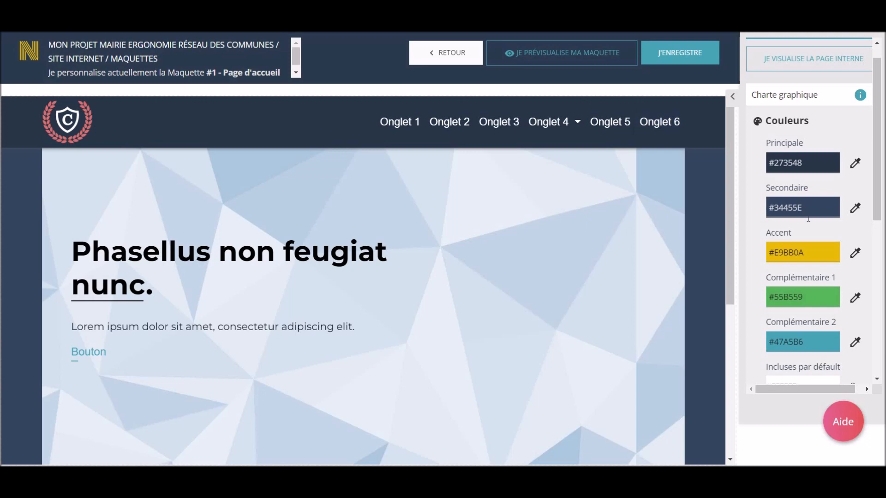
scroll(809, 219, "down", 2)
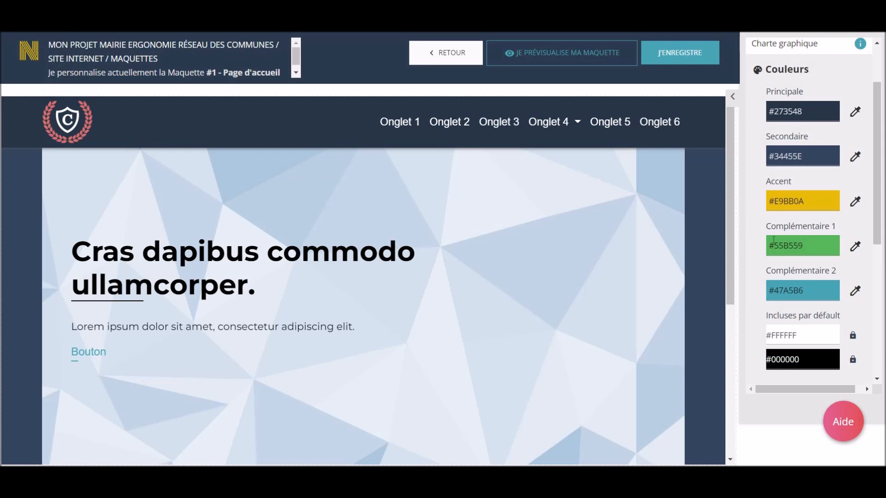
scroll(836, 244, "down", 2)
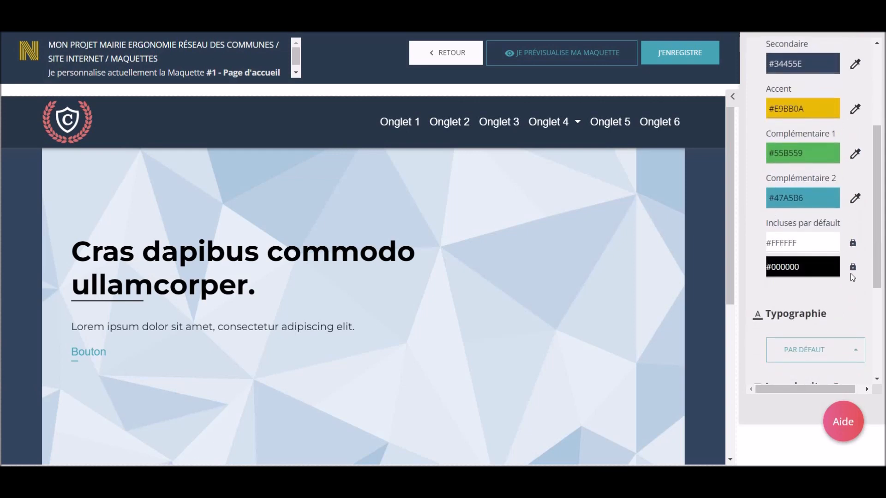
scroll(850, 273, "down", 2)
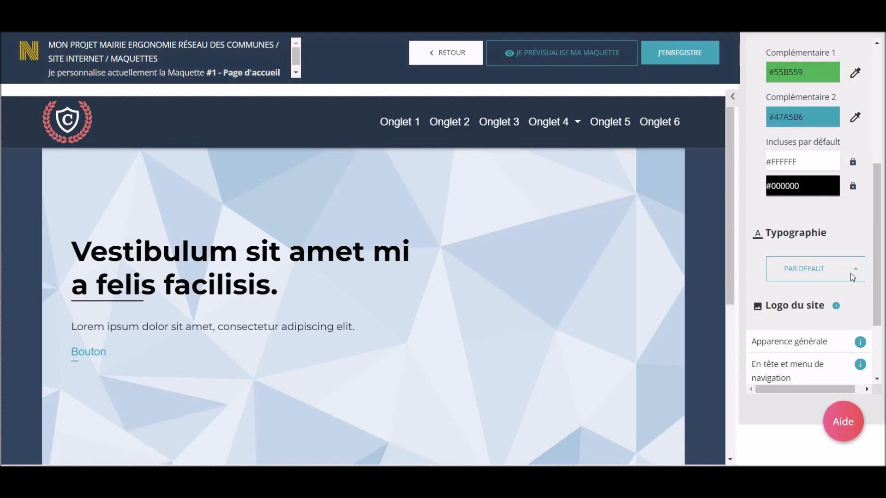
left_click(850, 273)
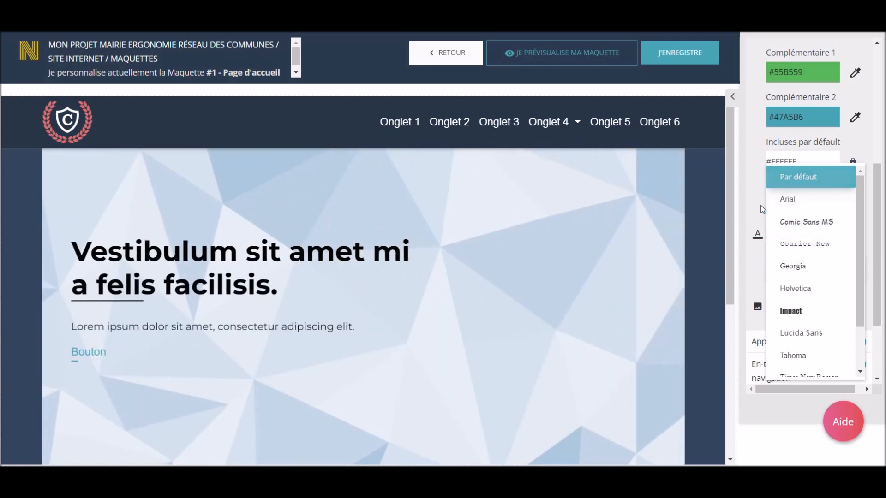
left_click(762, 210)
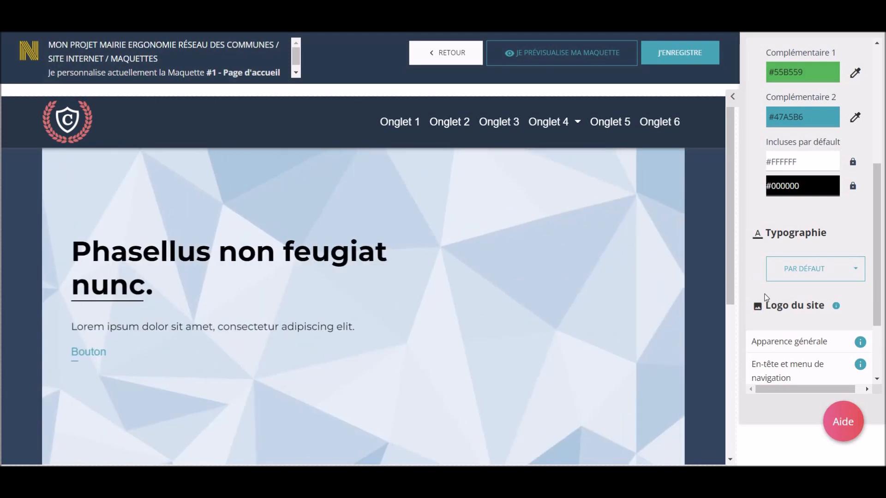
Open the site logo section and its image selection dialog, then close the dialog without choosing an image.
left_click(766, 305)
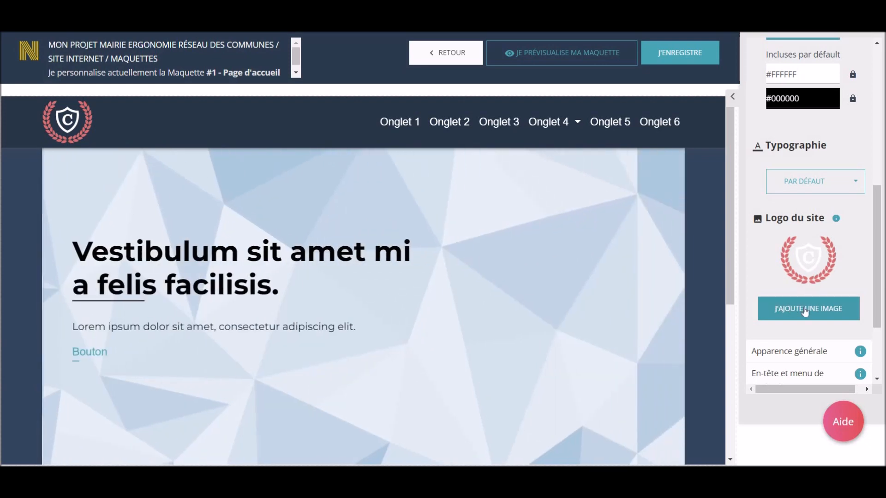
left_click(805, 310)
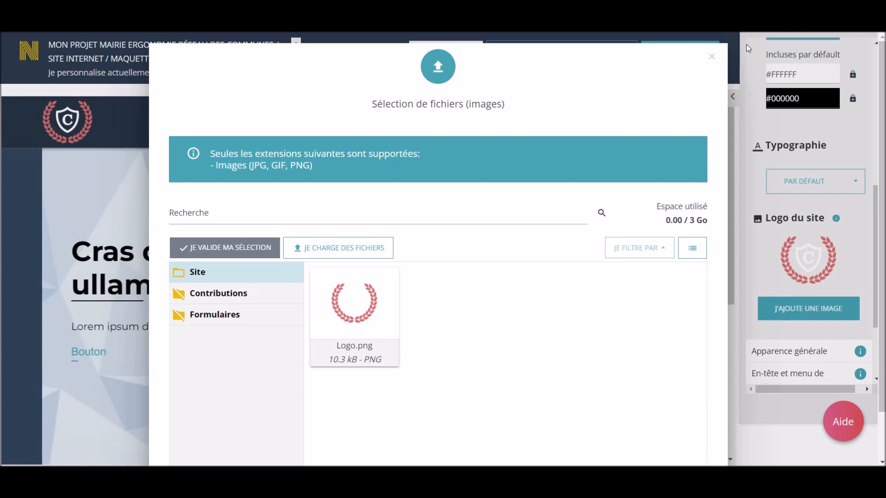
left_click(712, 57)
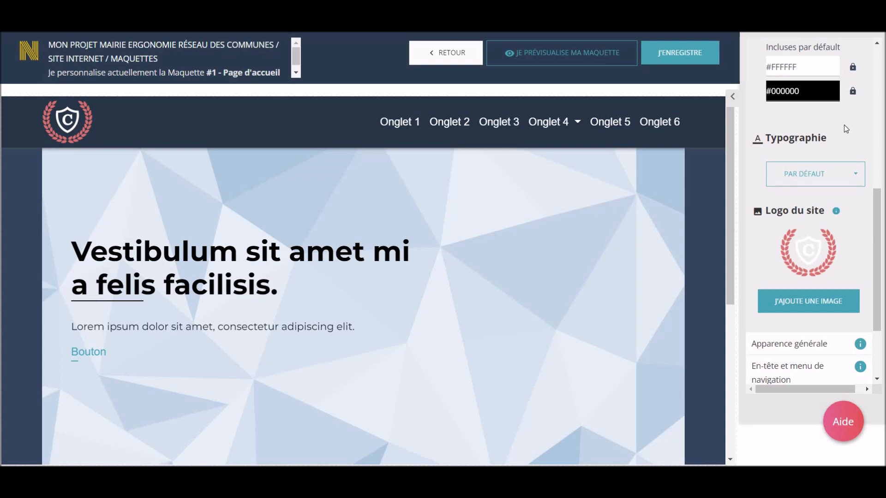
Set the Principale colour of the graphic charter to a bright pink, #EA24C5.
scroll(846, 129, "up", 3)
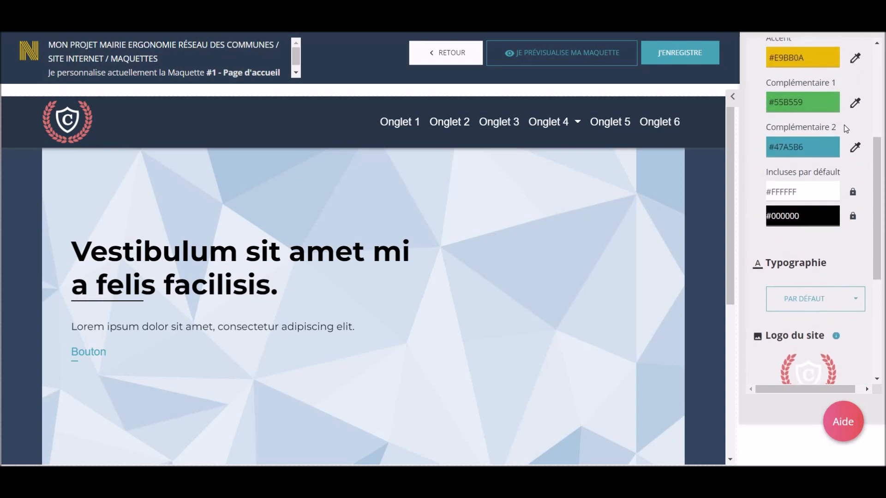
scroll(846, 129, "up", 3)
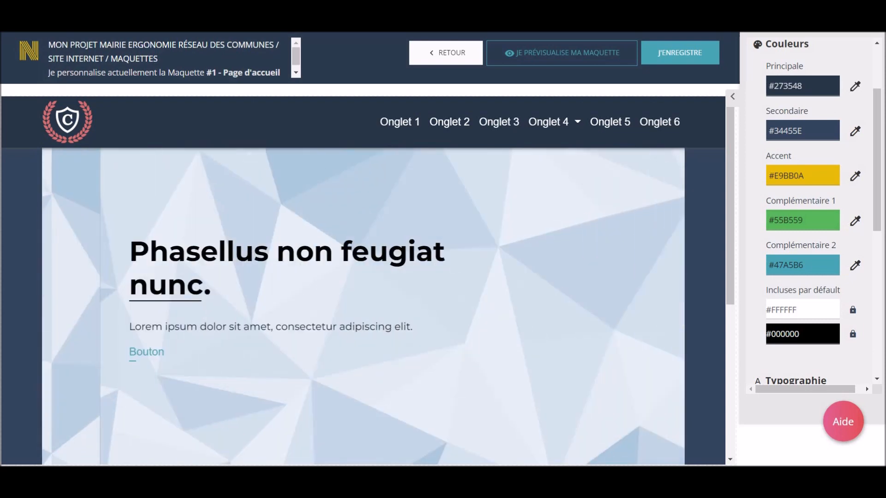
left_click(823, 87)
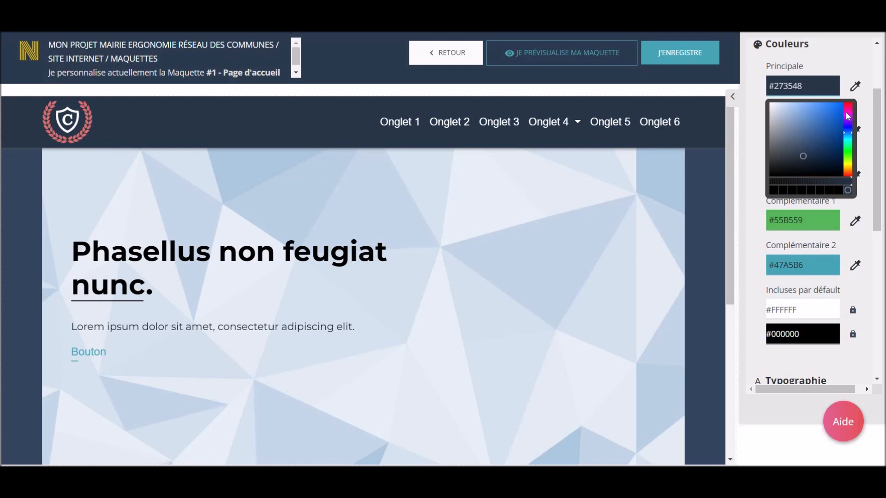
left_click(847, 114)
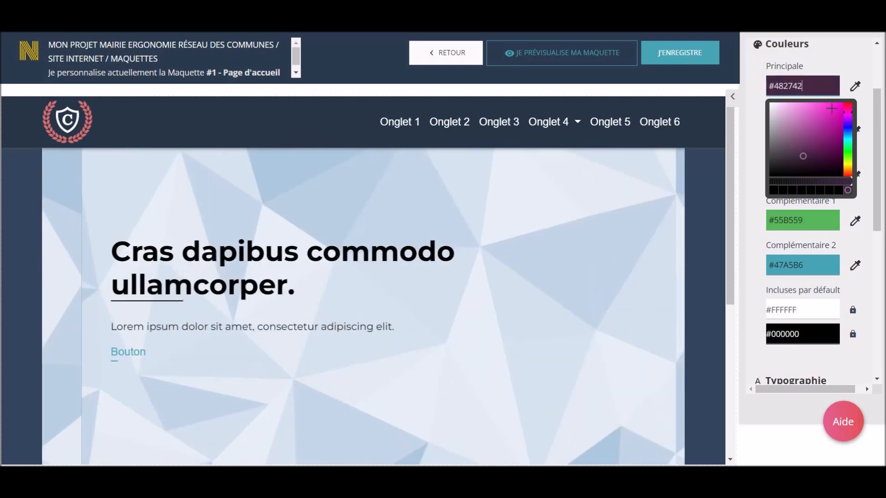
left_click(832, 108)
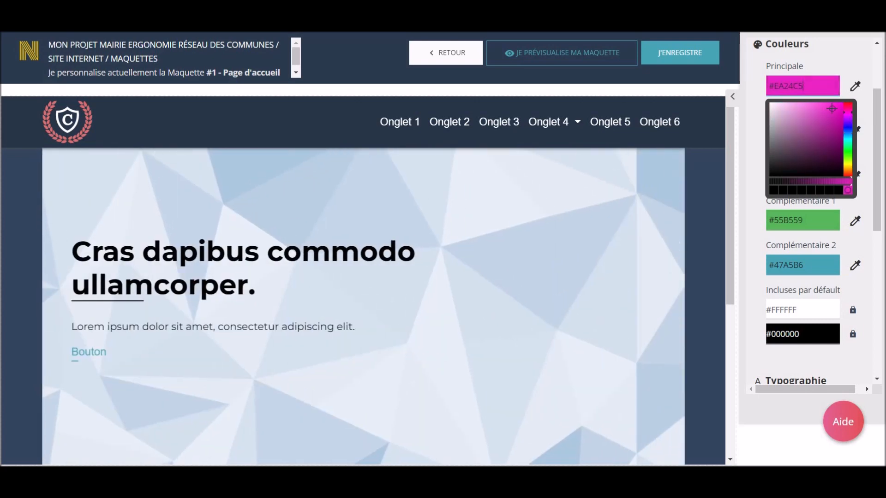
left_click(845, 69)
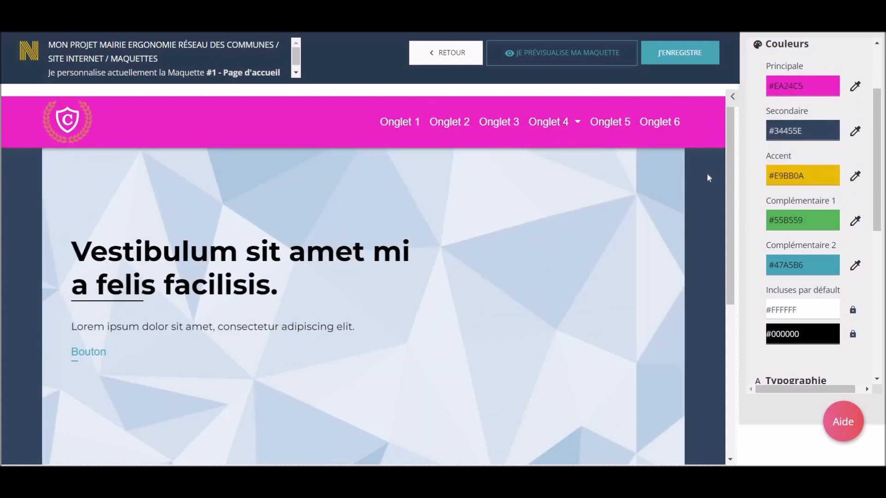
Review the recoloured page down to the footer and collapse the graphic charter section.
scroll(716, 233, "down", 5)
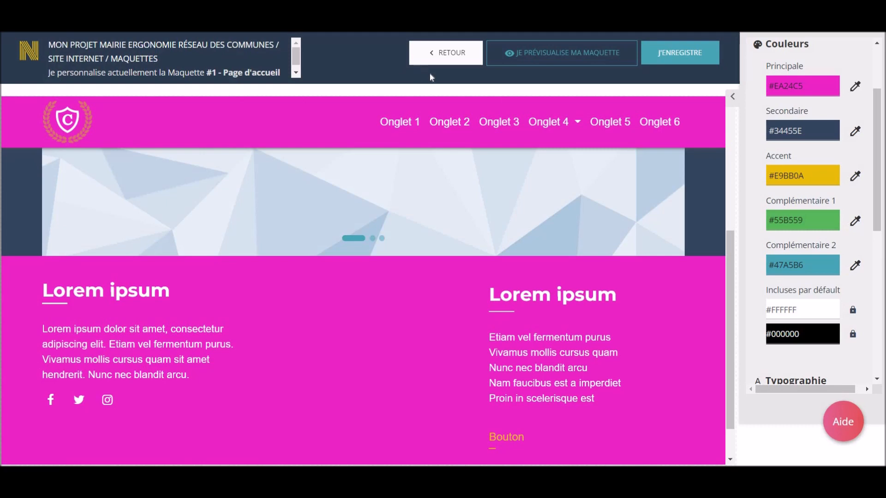
scroll(632, 304, "down", 1)
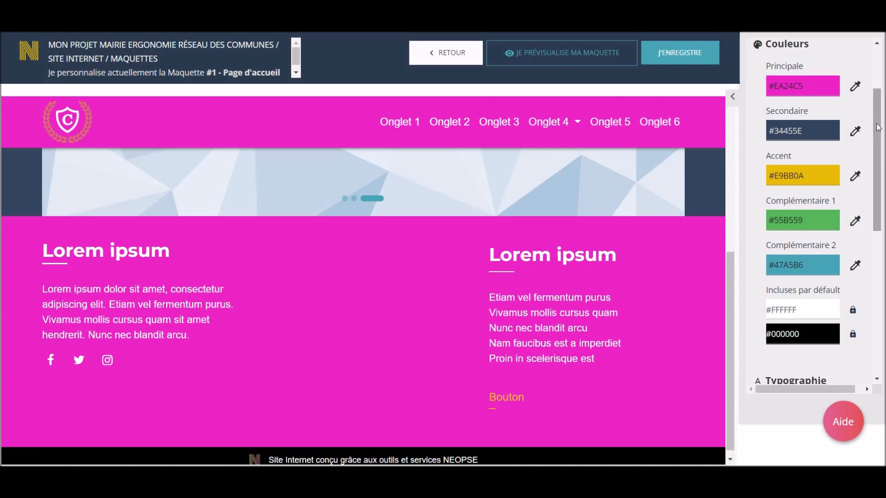
left_click_drag(877, 123, 878, 95)
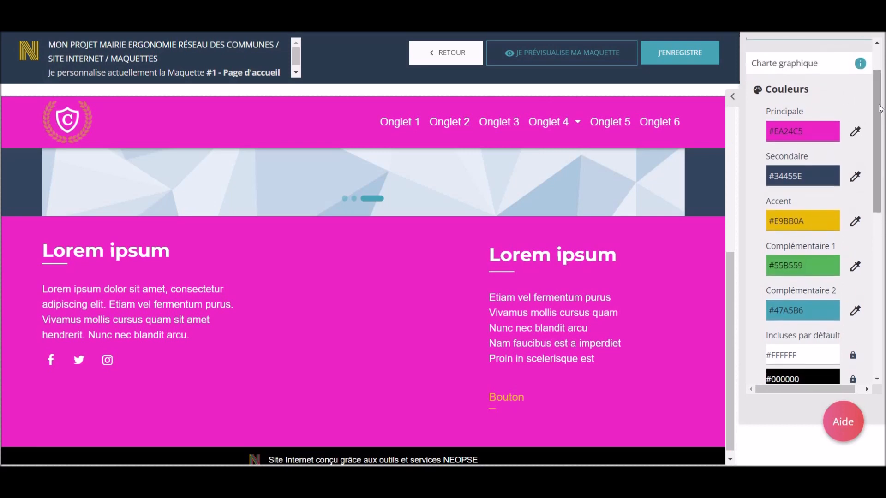
left_click(828, 68)
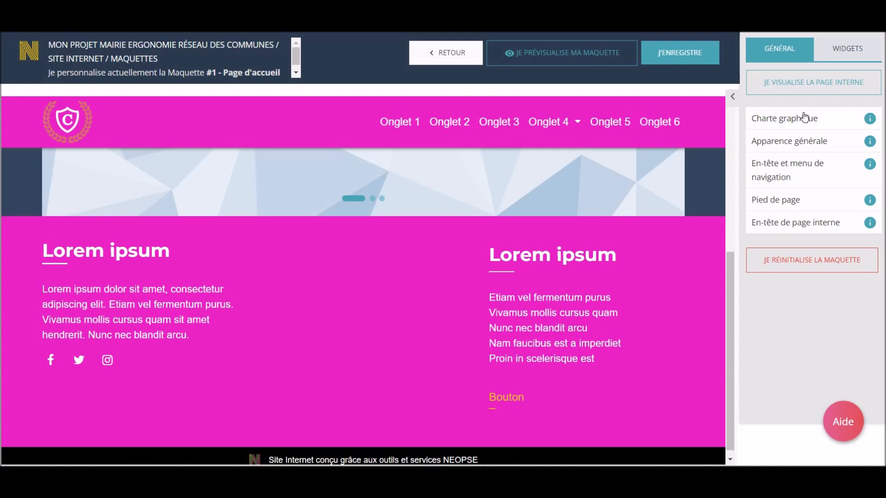
In the footer settings, try several background colour swatches and set the footer background to the teal colour.
left_click(790, 206)
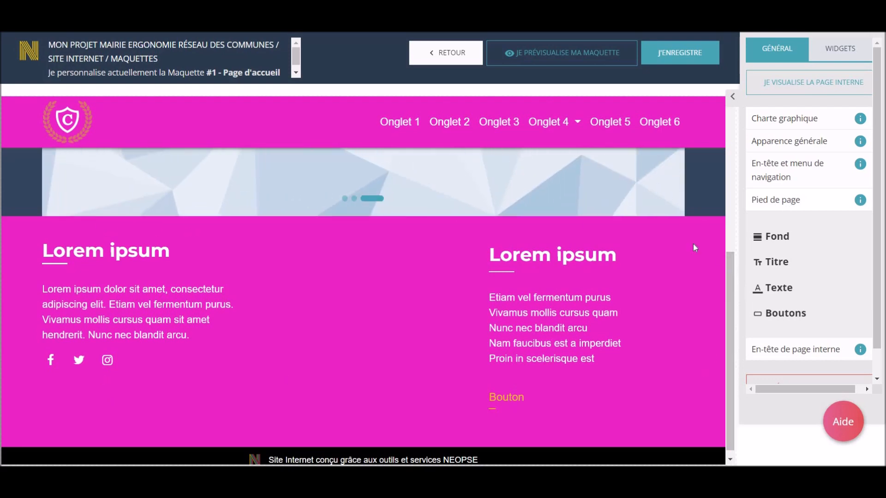
left_click(756, 240)
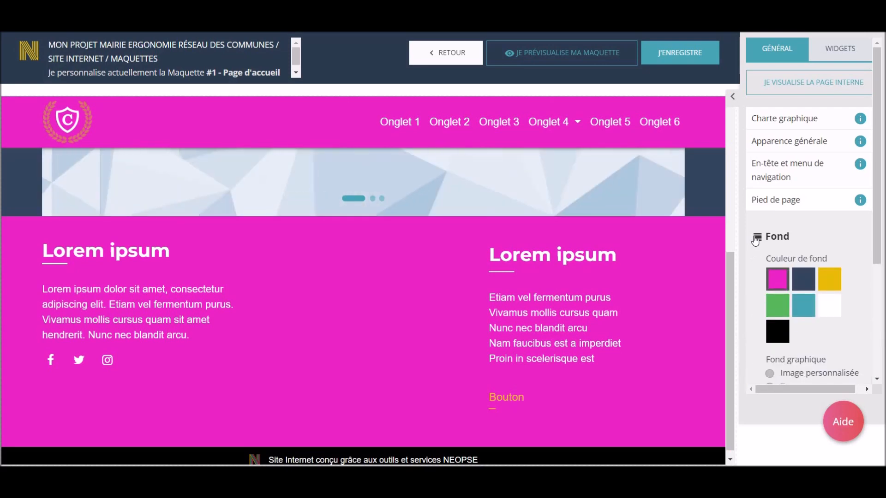
scroll(755, 264, "down", 1)
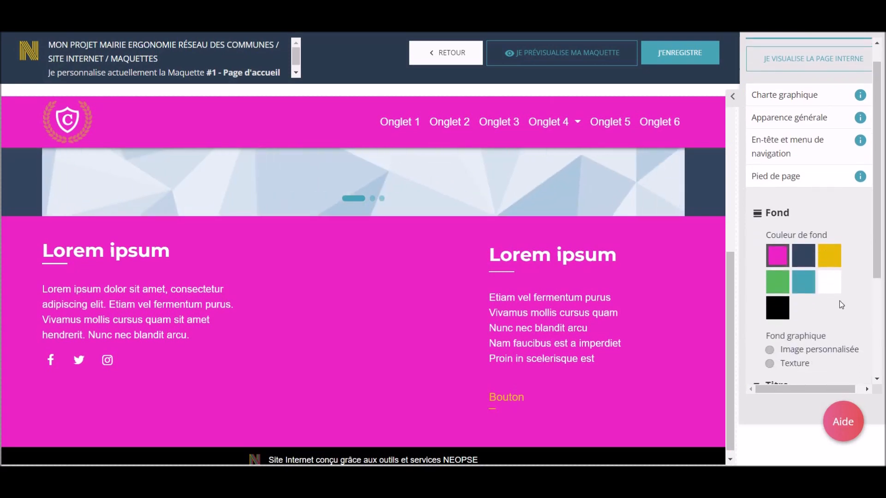
left_click(811, 255)
left_click(822, 257)
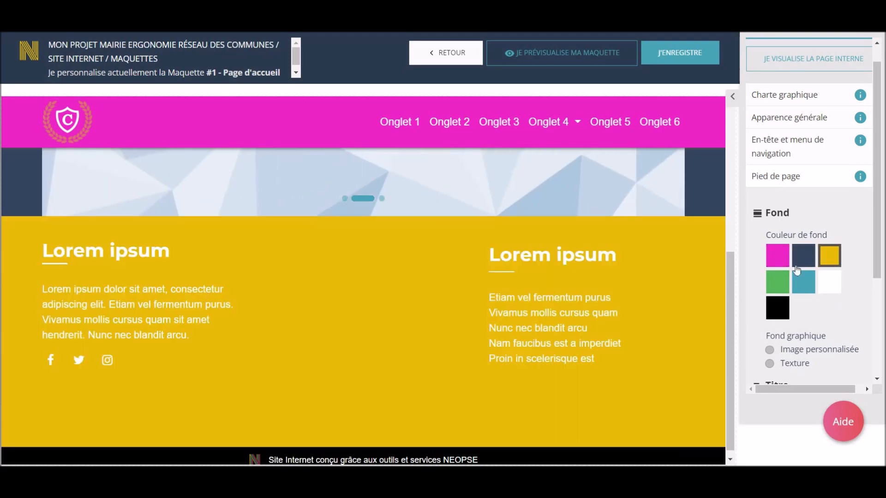
left_click(775, 280)
left_click(798, 283)
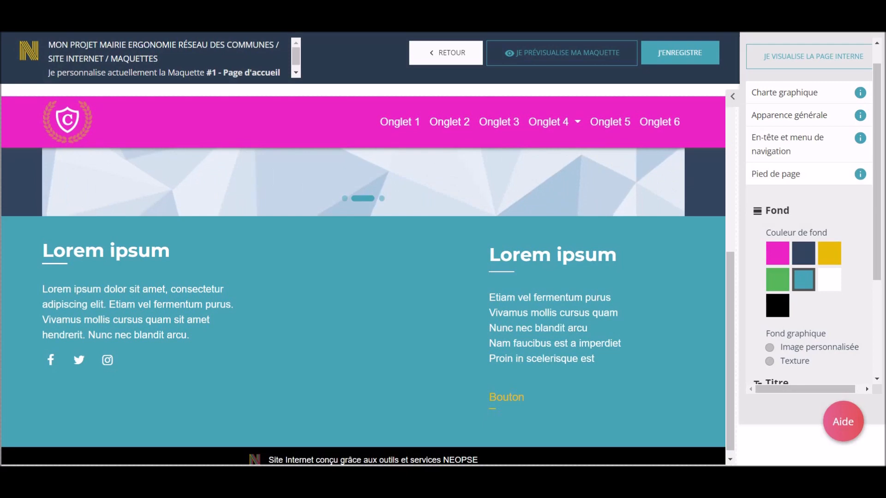
Collapse the footer's background and title options and close the footer settings section.
left_click(776, 210)
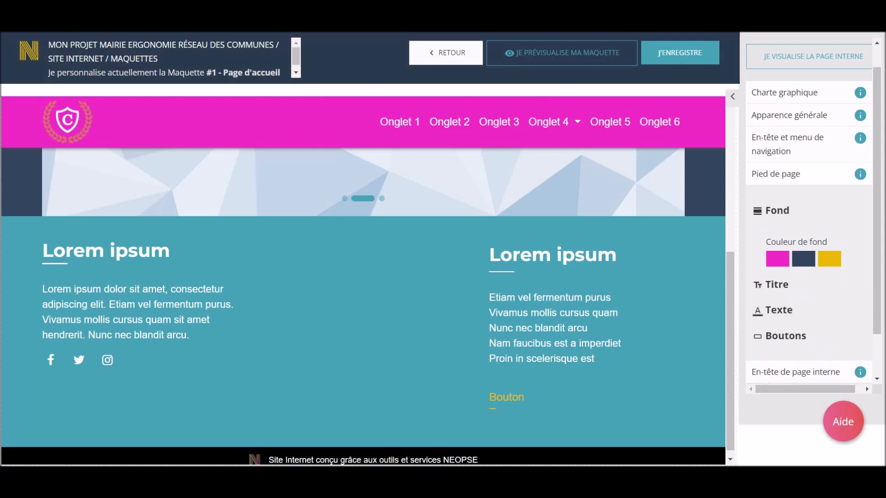
left_click(776, 236)
left_click(776, 237)
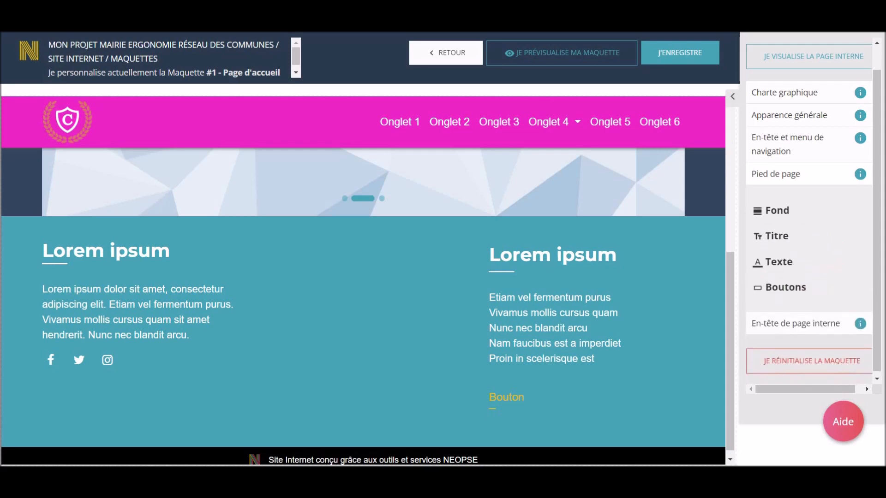
left_click(775, 174)
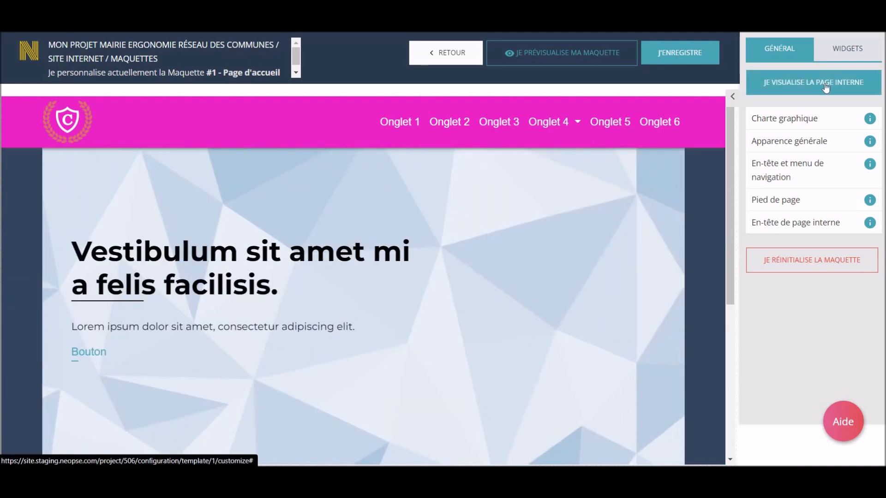
Preview the template's internal page, then switch back to the home page preview.
left_click(813, 83)
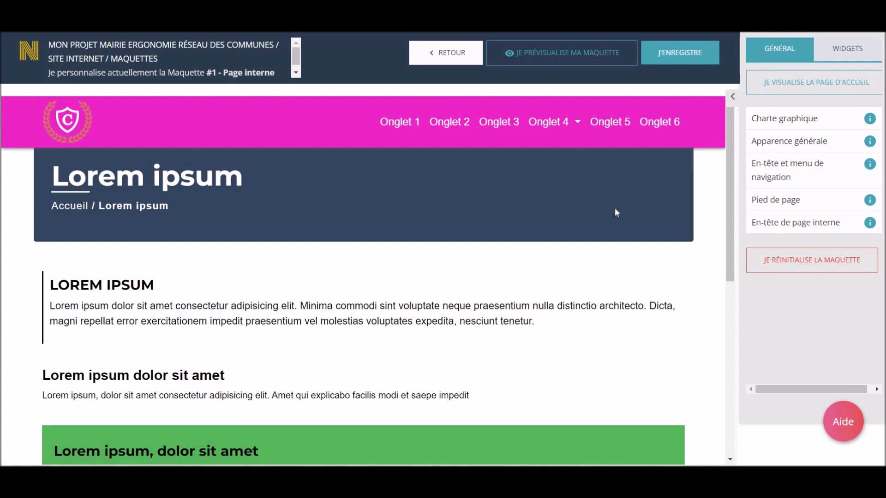
left_click(767, 84)
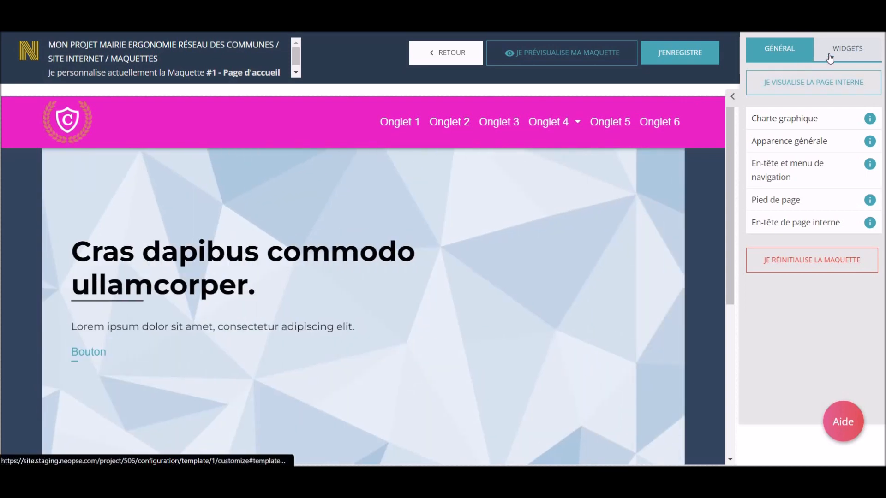
Add the Actualités and Agenda active widgets to the home page.
left_click(829, 56)
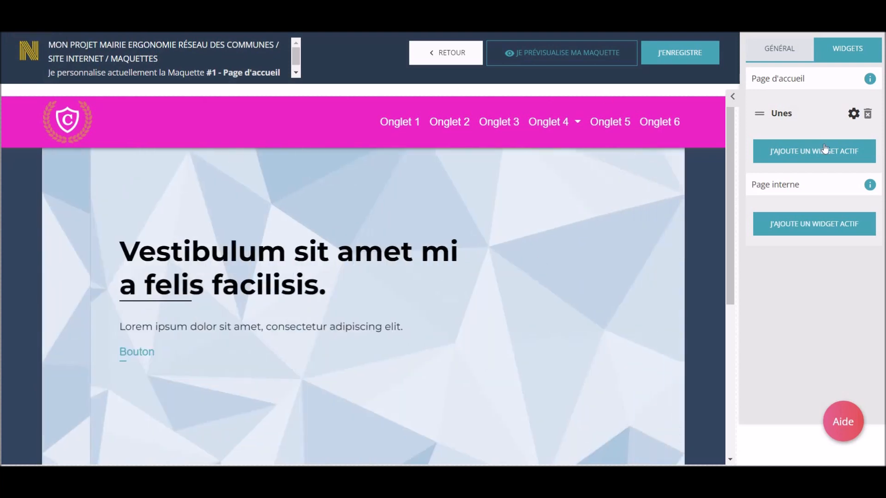
left_click(828, 152)
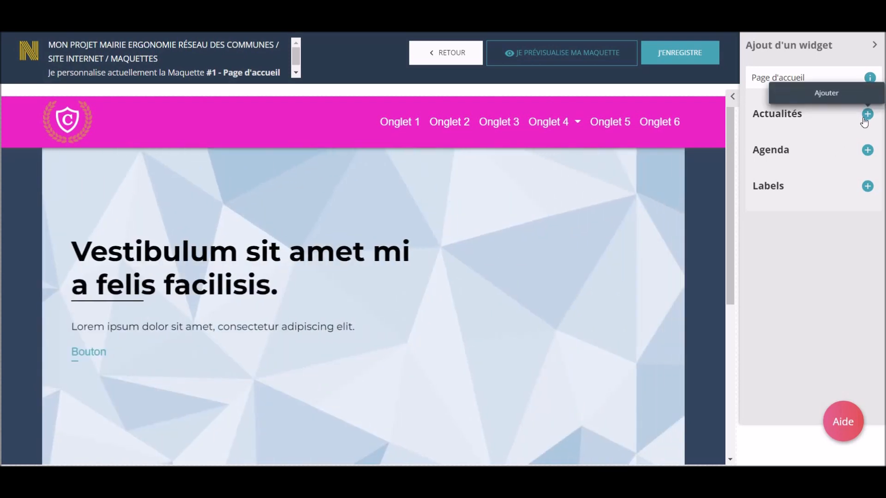
left_click(865, 115)
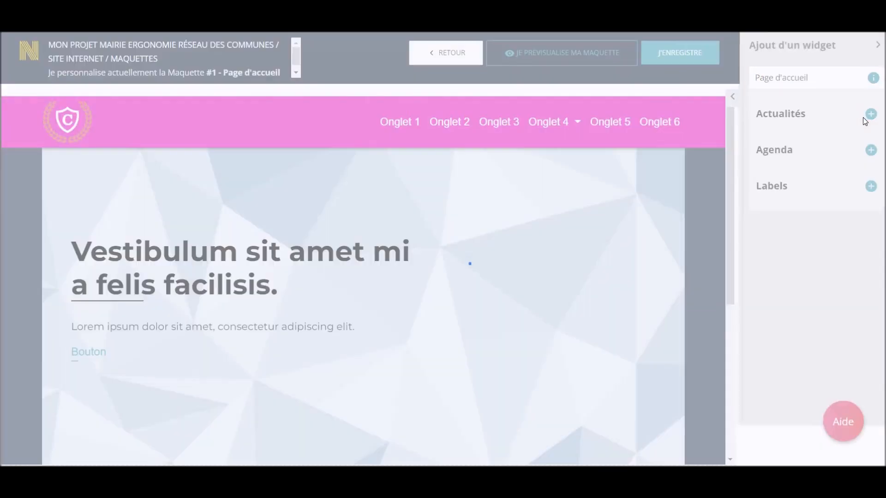
left_click(821, 182)
left_click(868, 153)
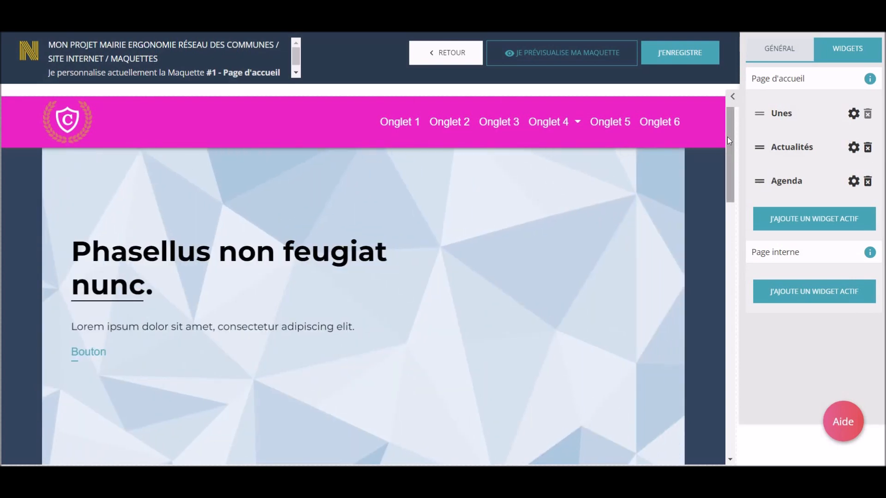
Open the Agenda widget's settings and set its background colour to the yellow swatch.
scroll(730, 151, "down", 8)
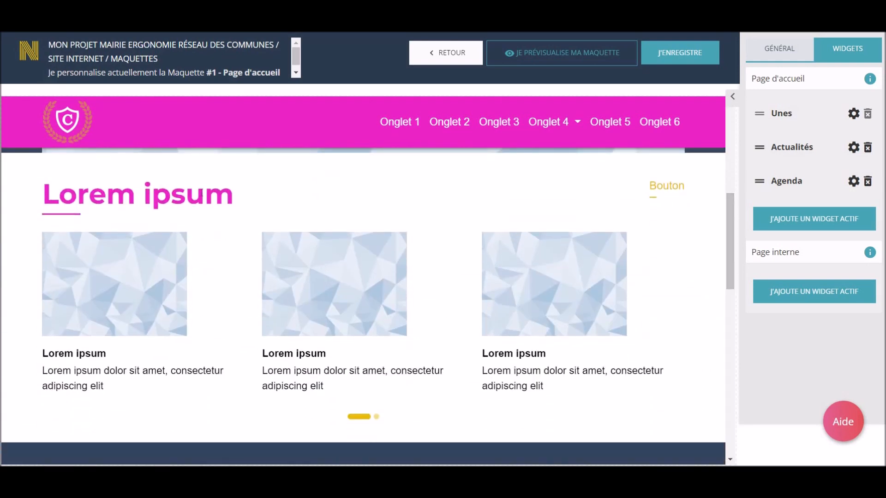
scroll(628, 358, "down", 5)
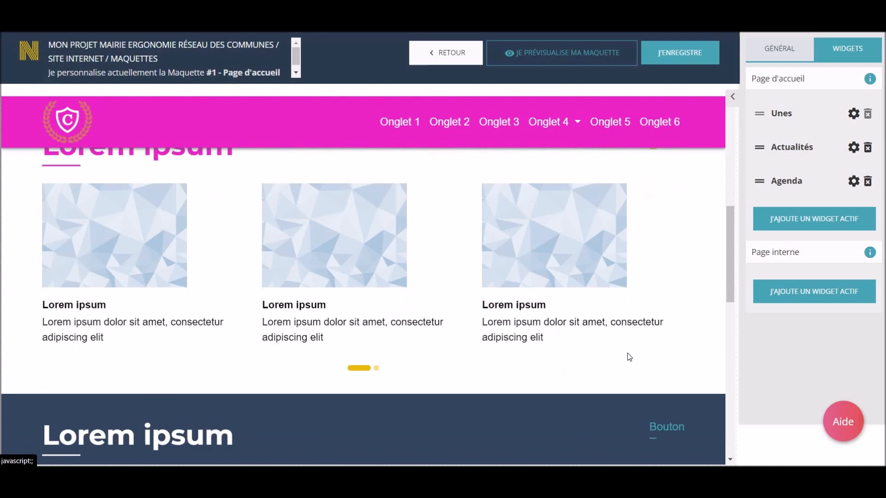
scroll(677, 255, "down", 1)
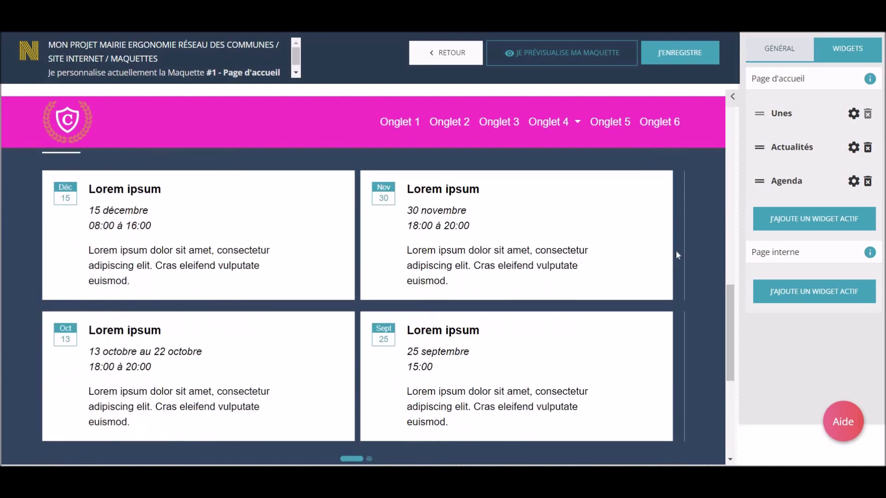
scroll(363, 304, "up", 1)
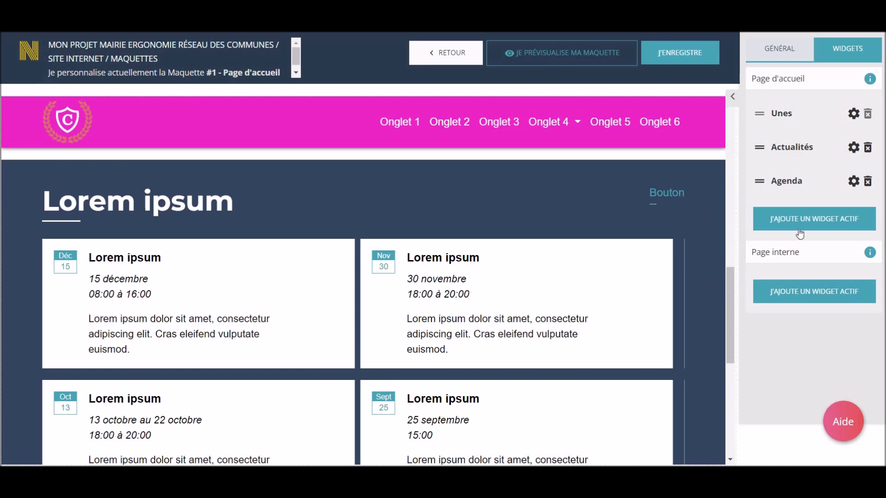
left_click(851, 186)
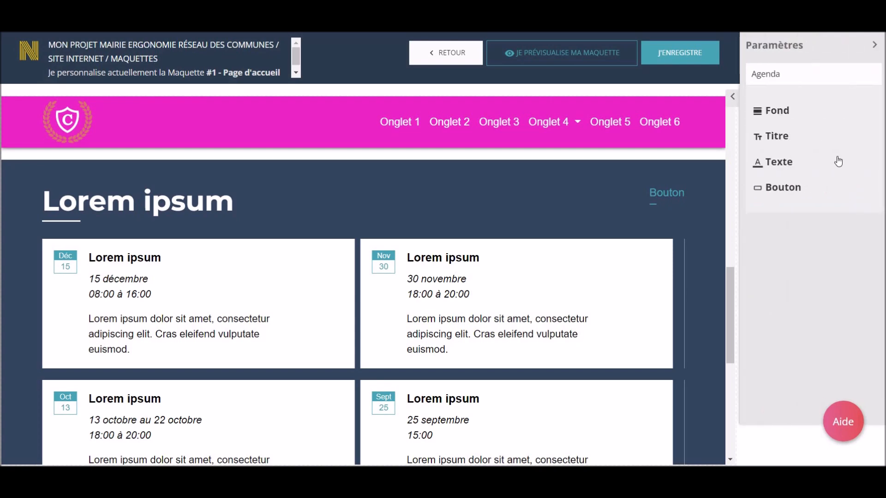
left_click(786, 110)
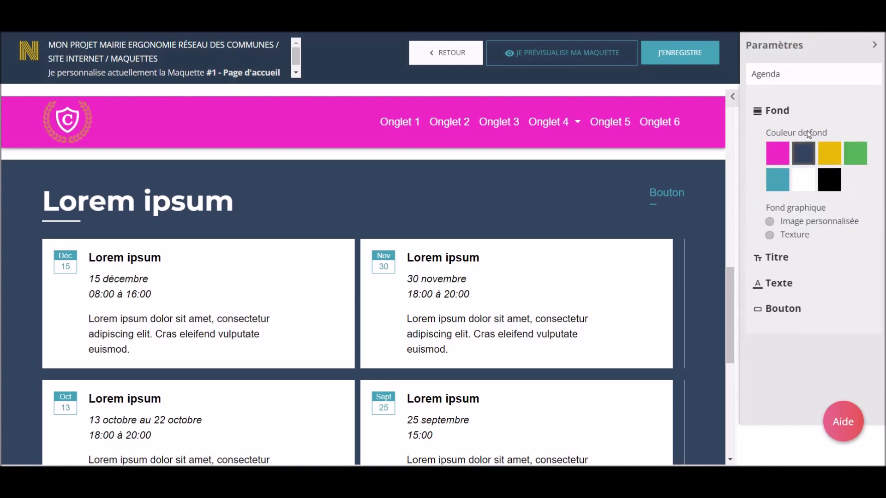
left_click(825, 152)
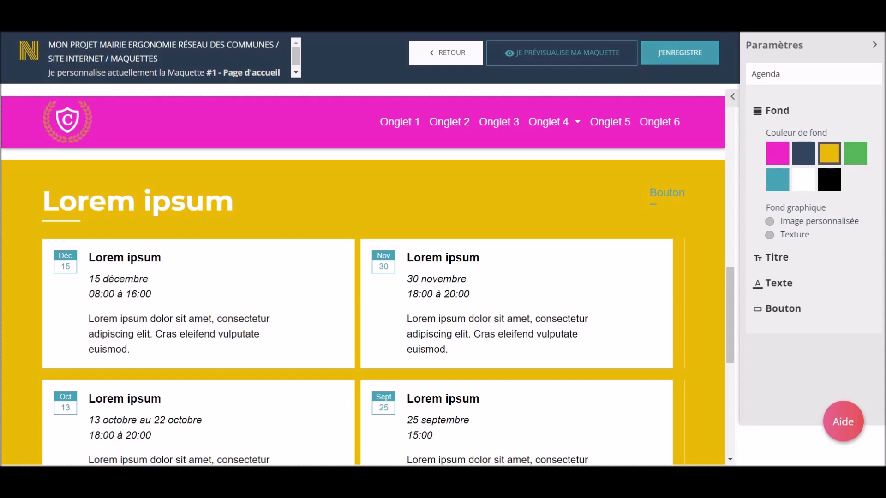
Save the template as a draft (En brouillon).
left_click(679, 53)
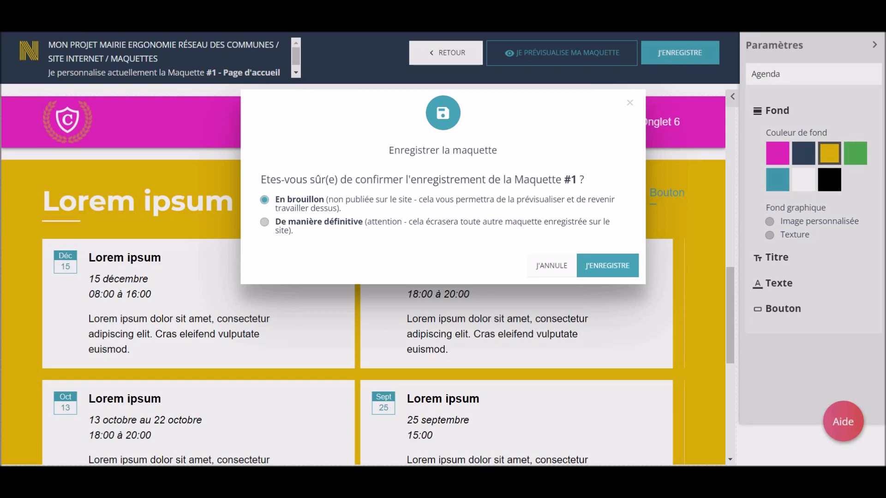
left_click(322, 229)
left_click(316, 207)
left_click(604, 265)
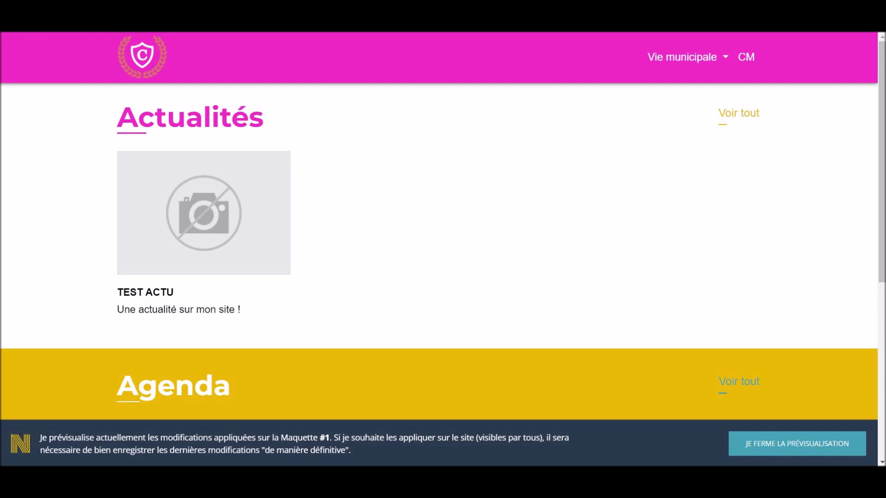
Review the draft preview of the site, including the Vie municipale menu and the footer.
scroll(443, 249, "down", 3)
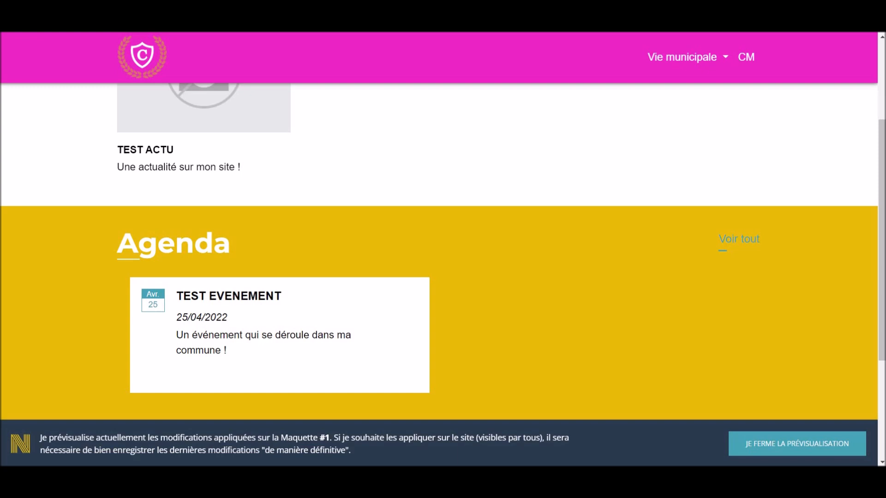
left_click(682, 56)
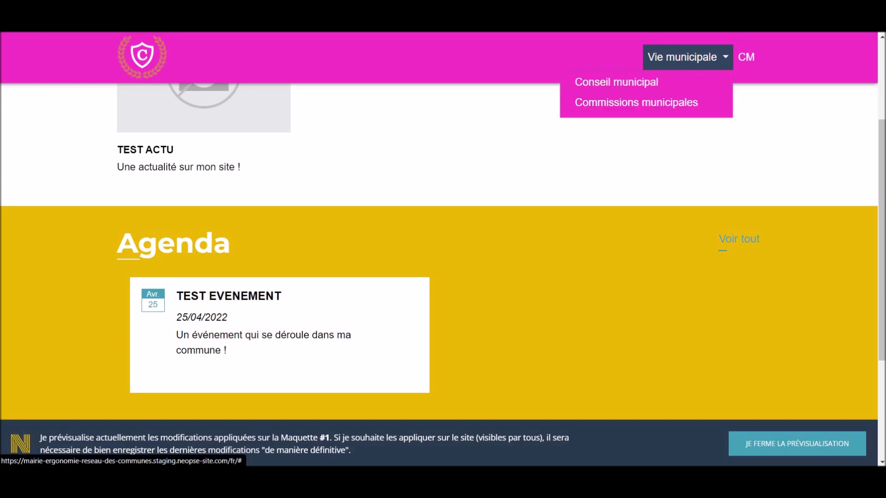
scroll(443, 249, "down", 3)
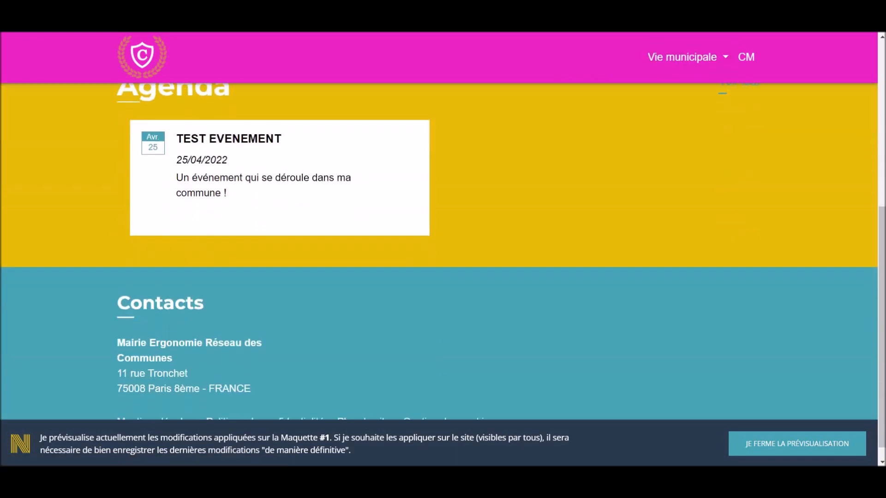